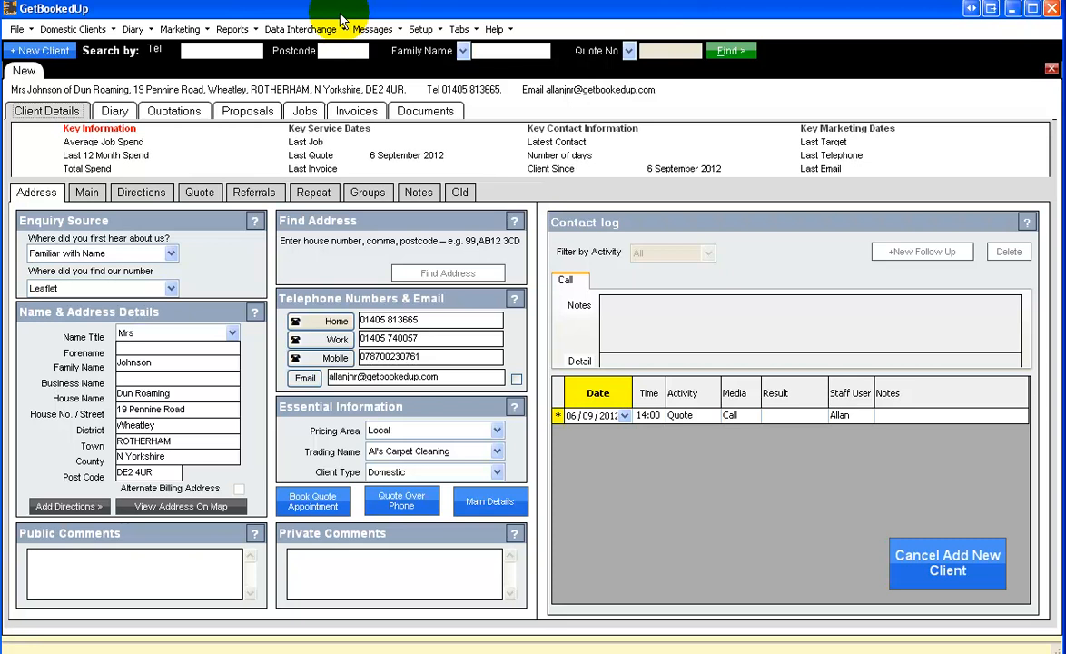
Add a new job for the client dated 18/09/2012 with the job status No detail
click(303, 112)
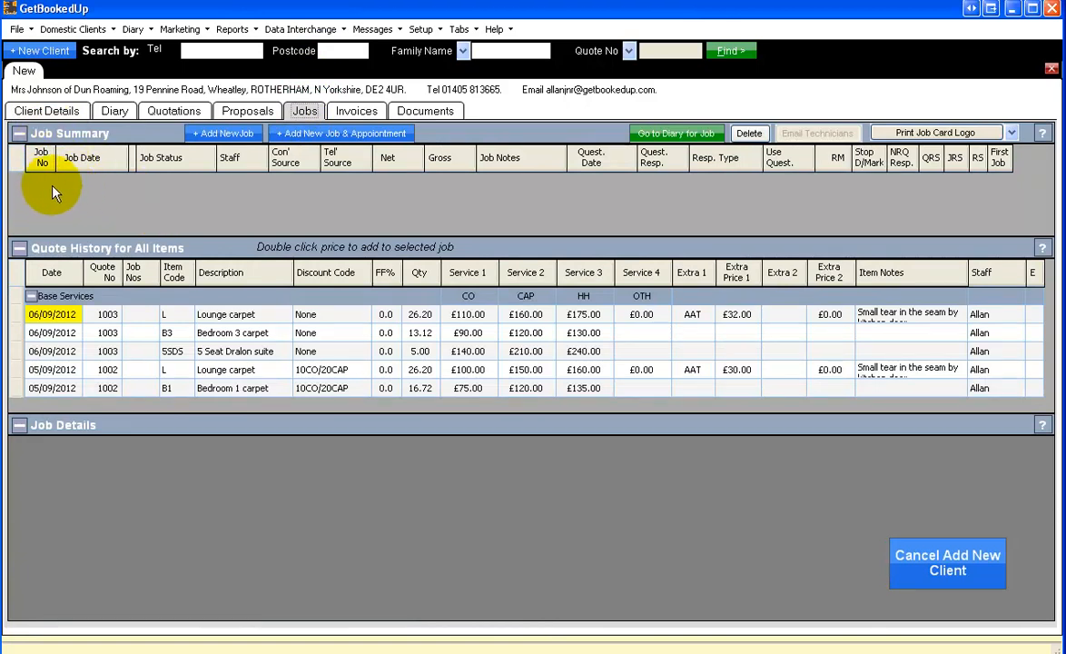
click(213, 134)
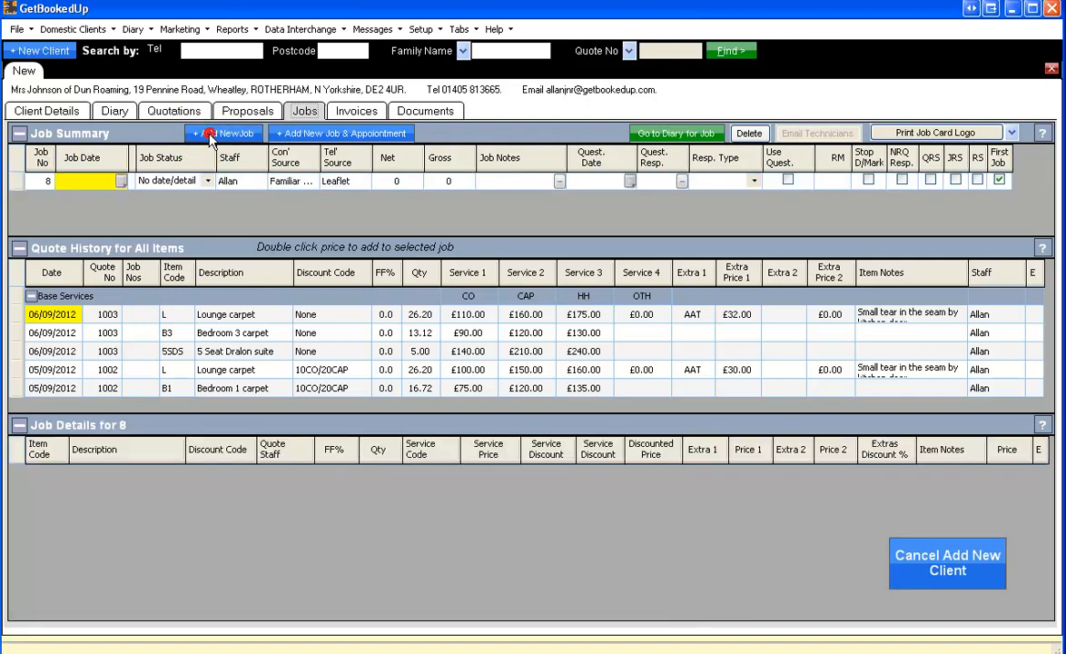
click(122, 181)
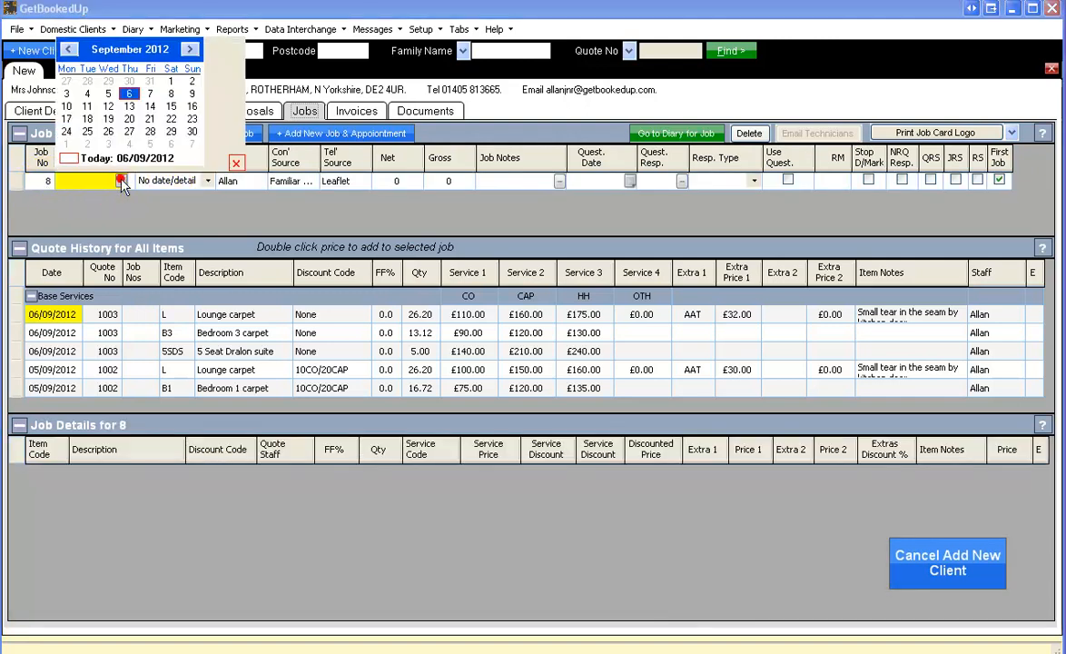
click(87, 119)
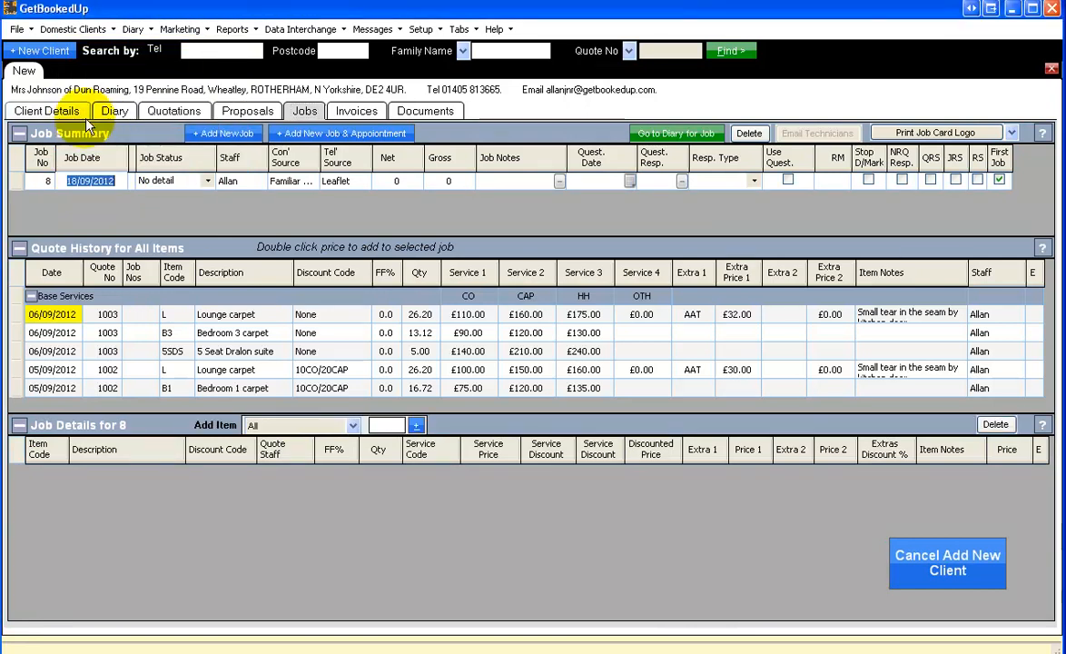
click(208, 182)
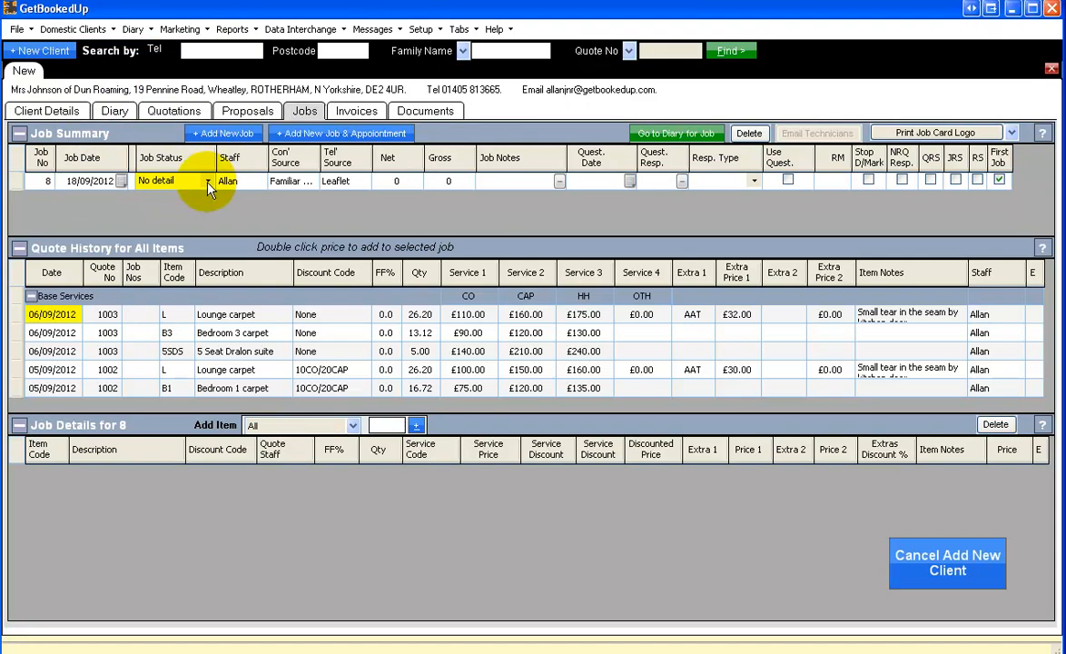
click(210, 184)
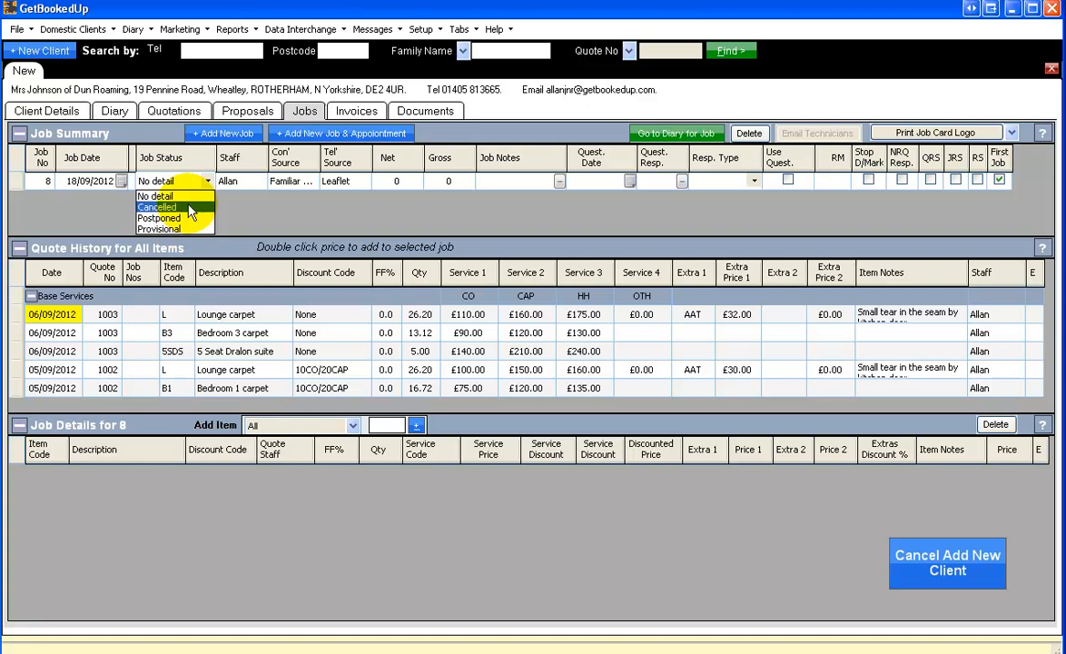
click(184, 197)
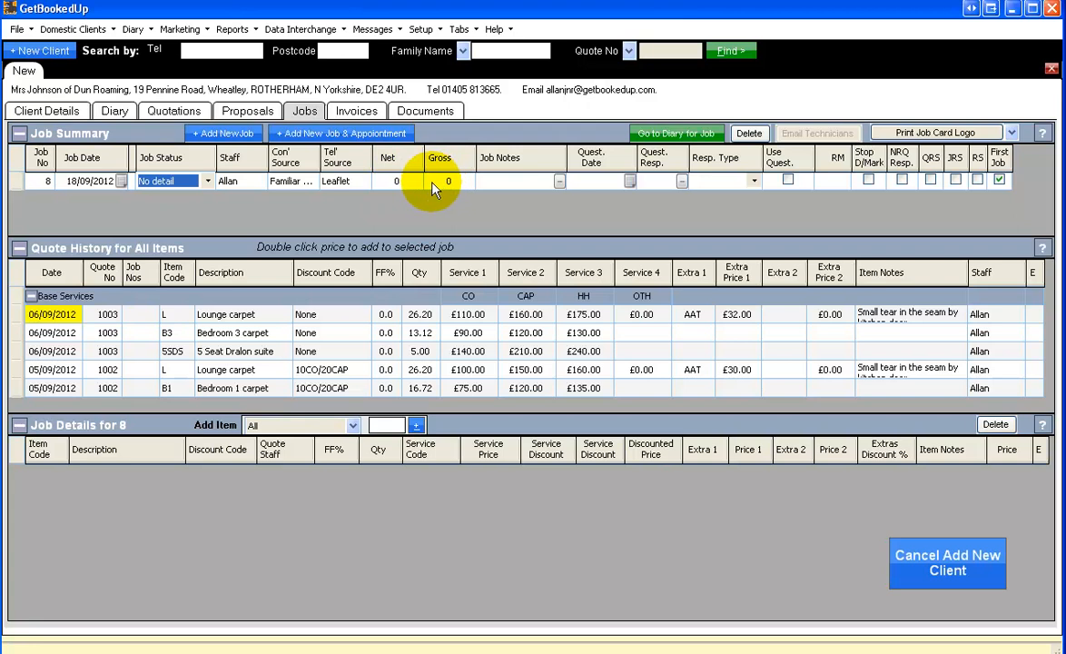
Enter the job note "Start 2:00pm Collect key from No 34 and return when complete."
click(561, 181)
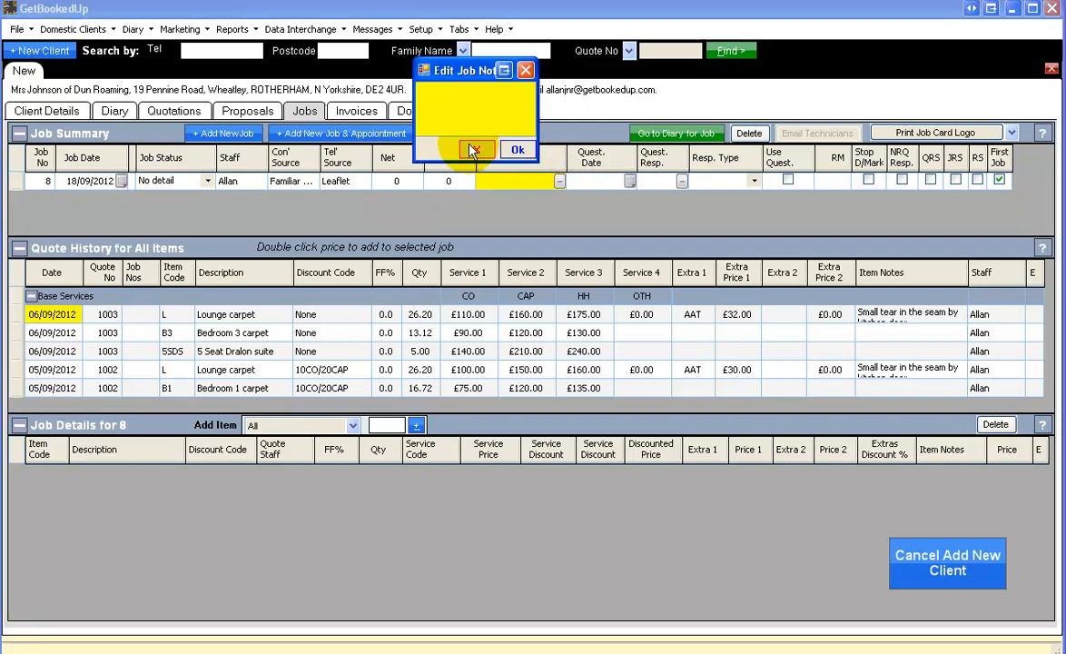
text(St)
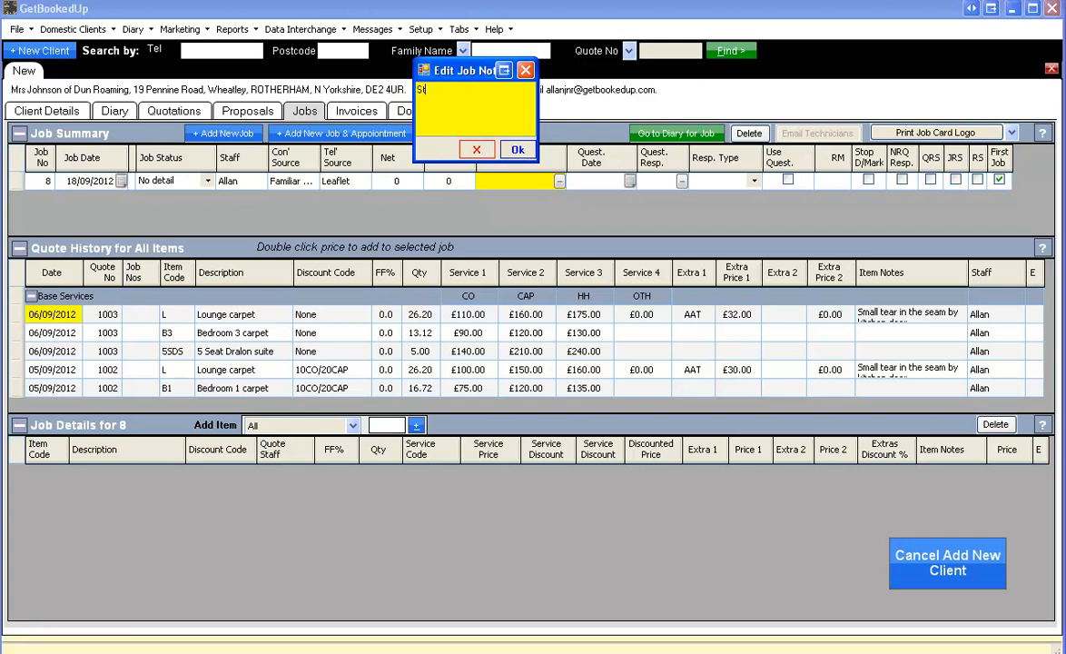
text(art 2:00pm)
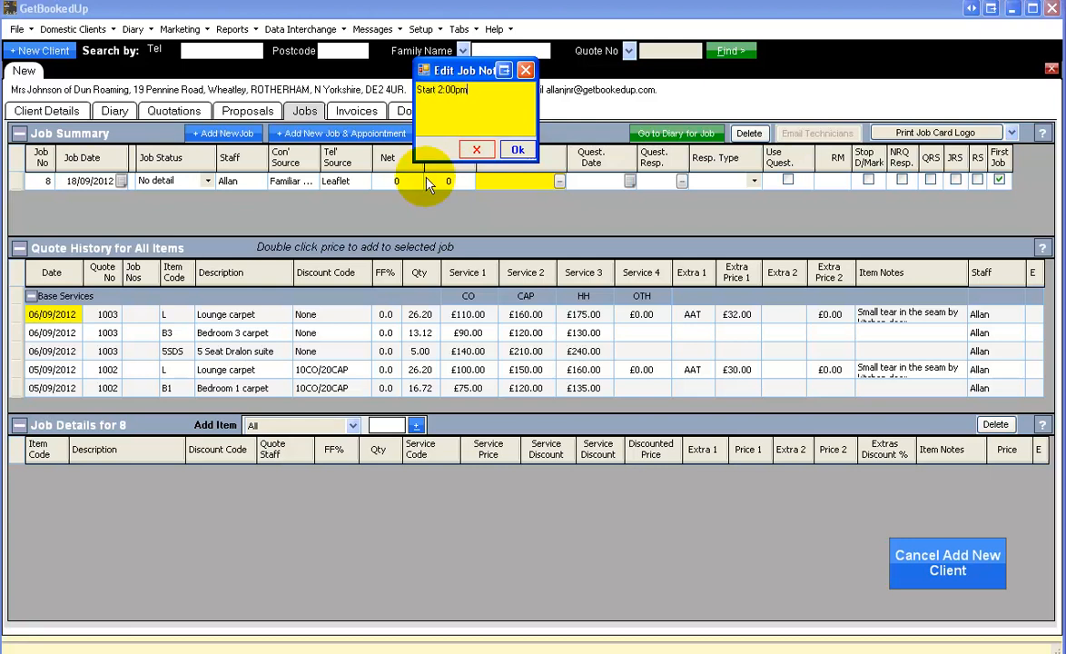
click(514, 151)
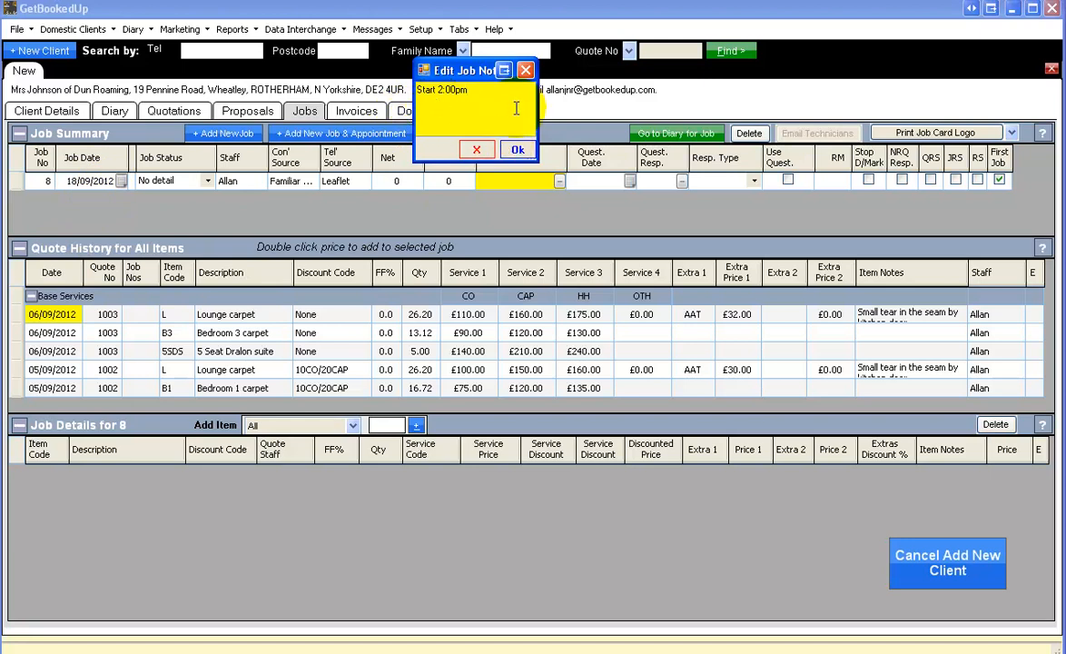
text(Collect key from No 34 and retur)
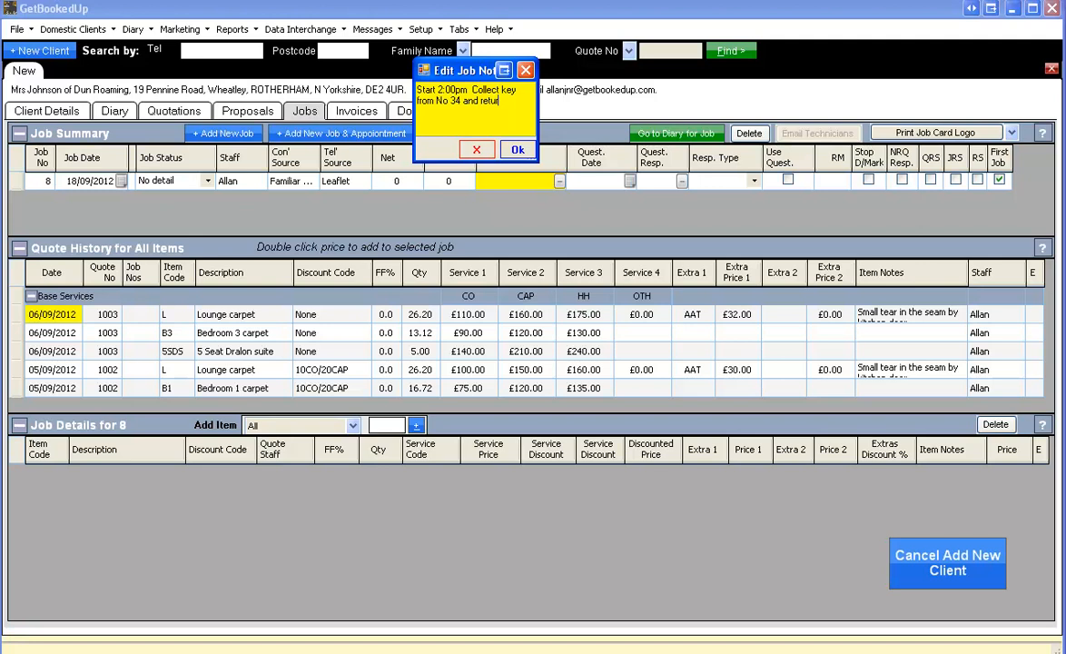
text(n when complete.)
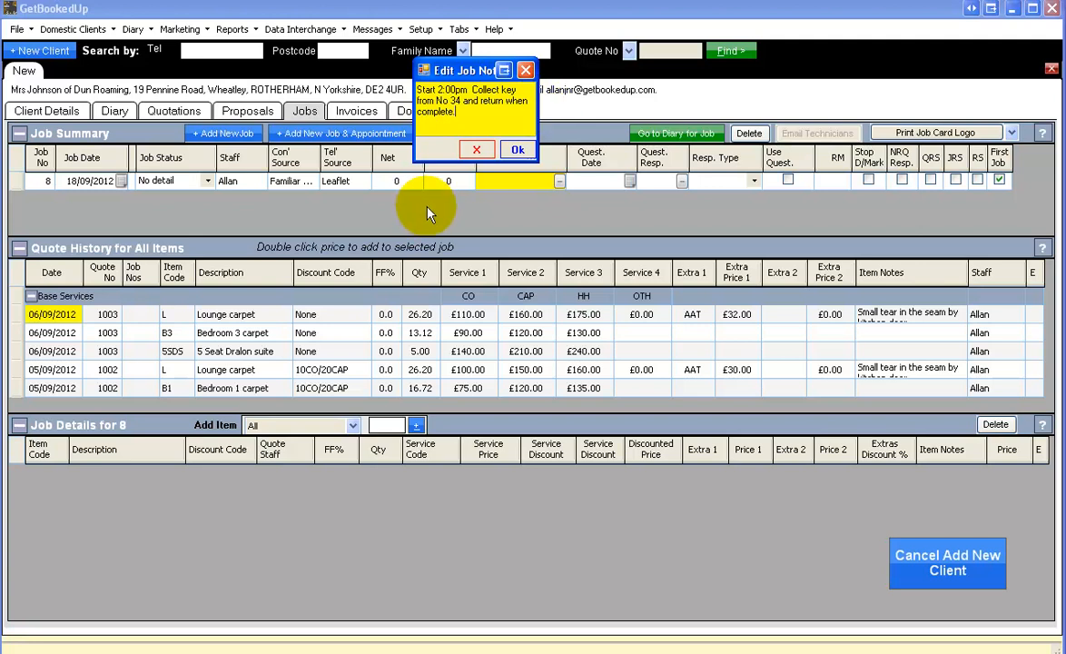
click(511, 153)
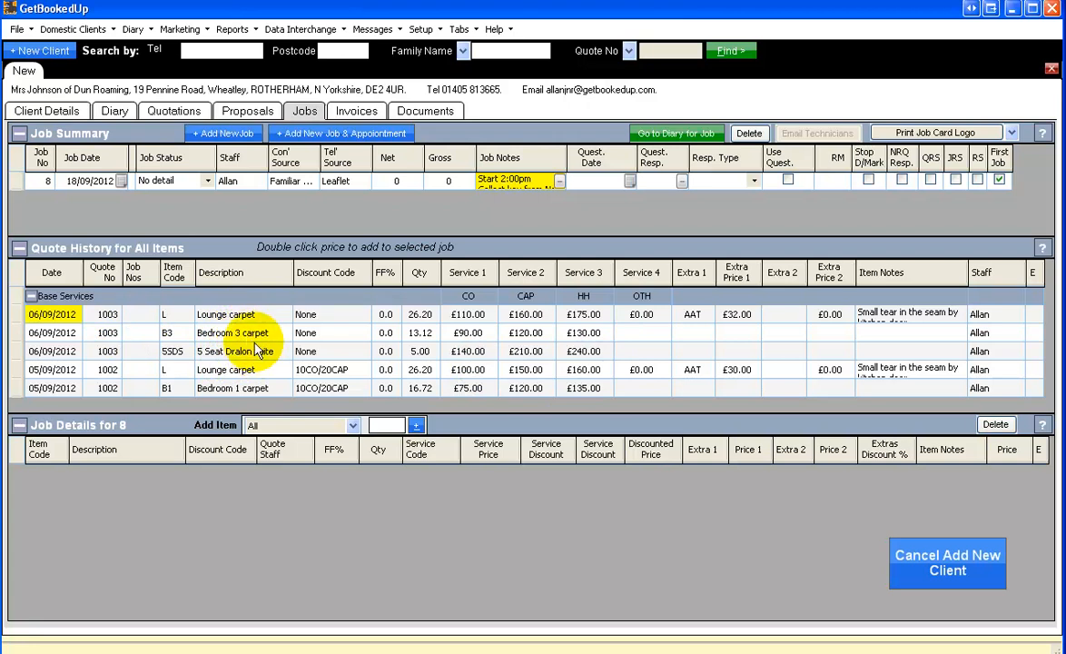
Add the 06/09/2012 quote's lounge carpet (CAP, AAT extra), bedroom 3 carpet (HH) and 5 seat Dralon suite (CO) to the job
double_click(534, 320)
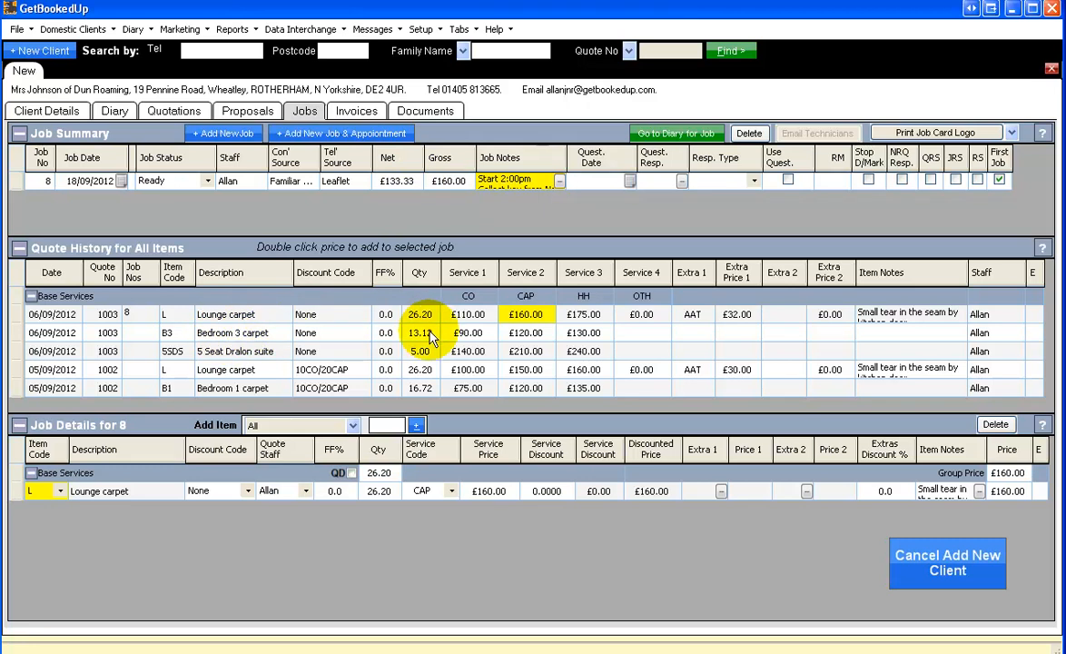
double_click(589, 334)
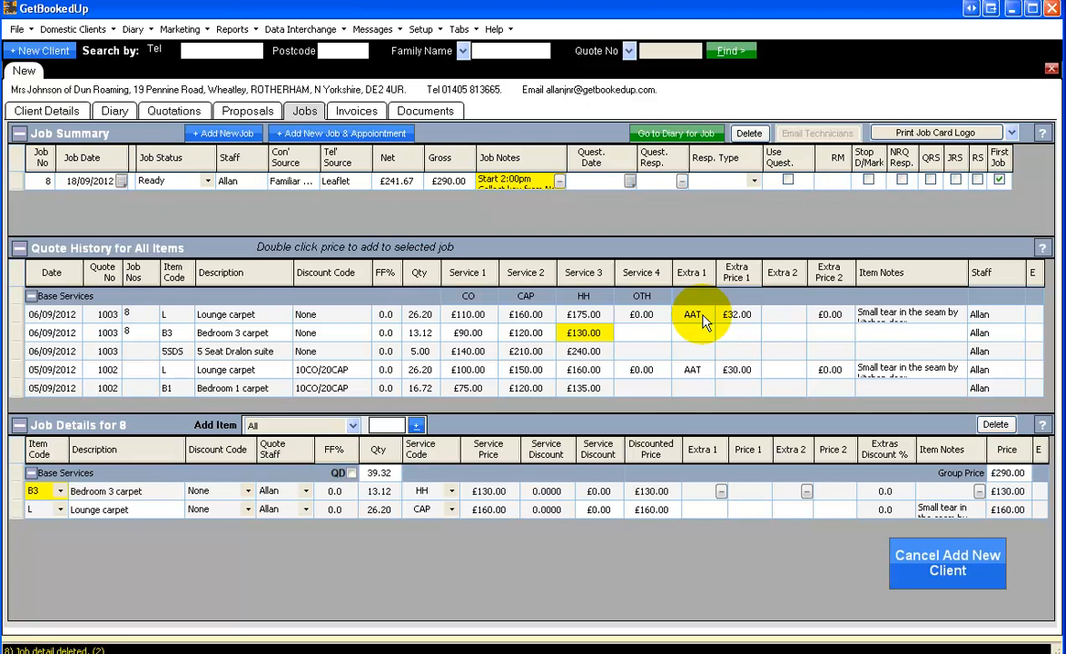
click(21, 512)
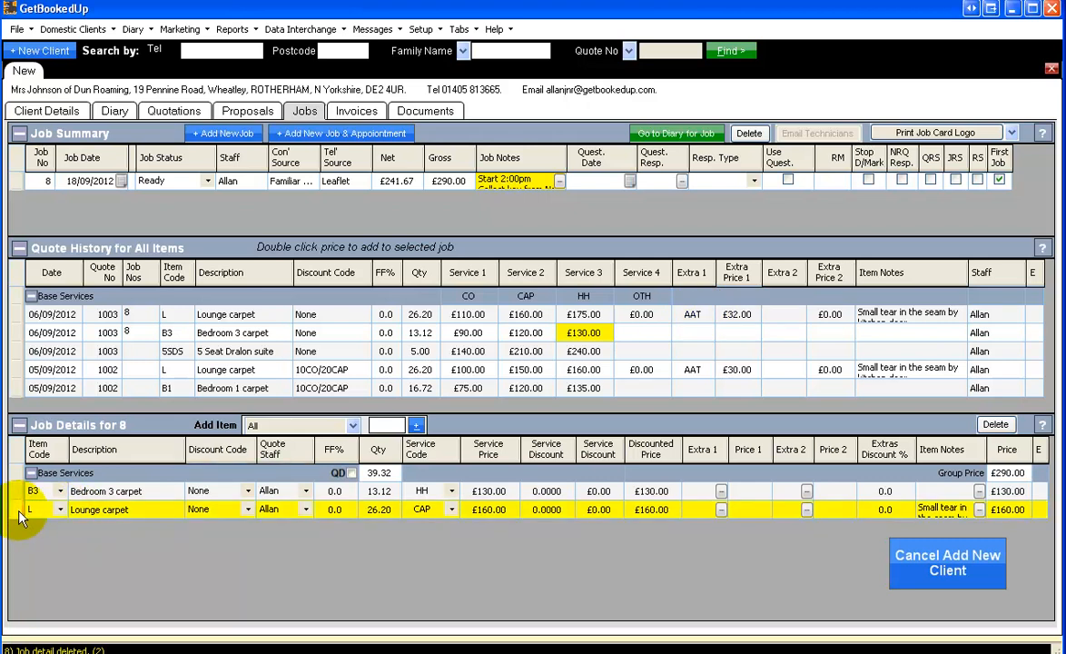
double_click(695, 318)
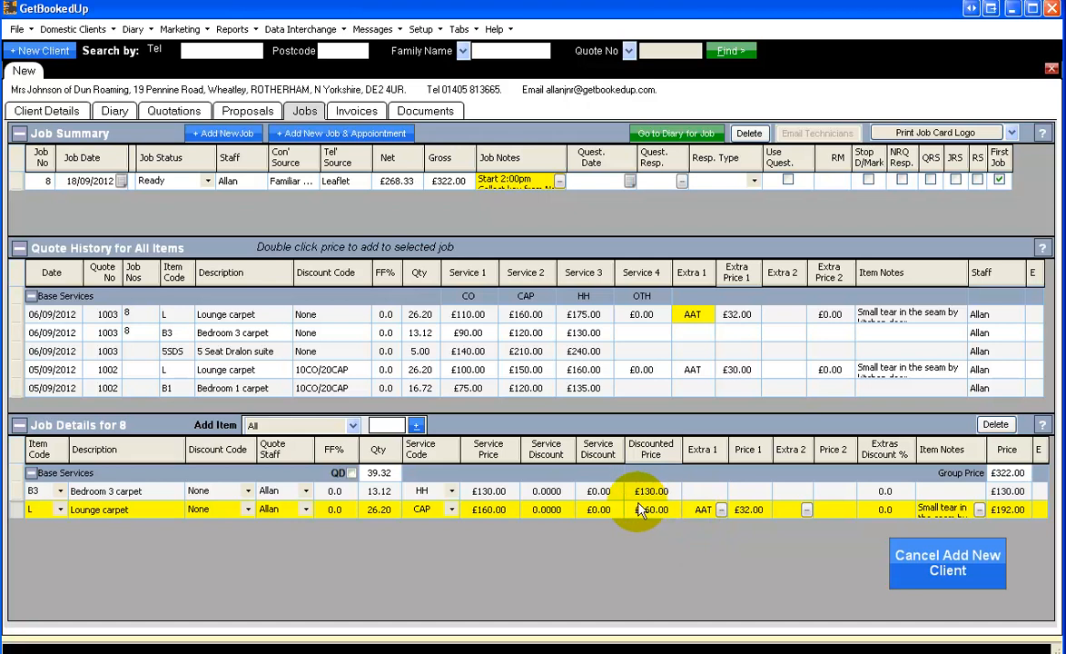
double_click(463, 354)
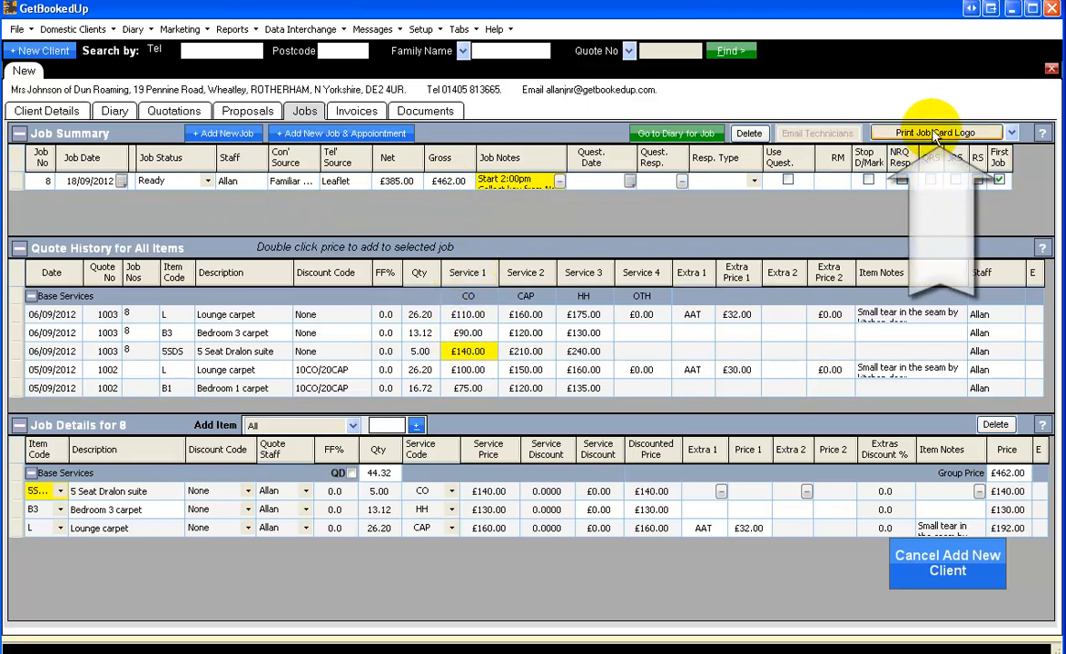
Preview the Job Card Logo report at 150% zoom, review the notes, directions and priced items, and close the preview
click(1009, 134)
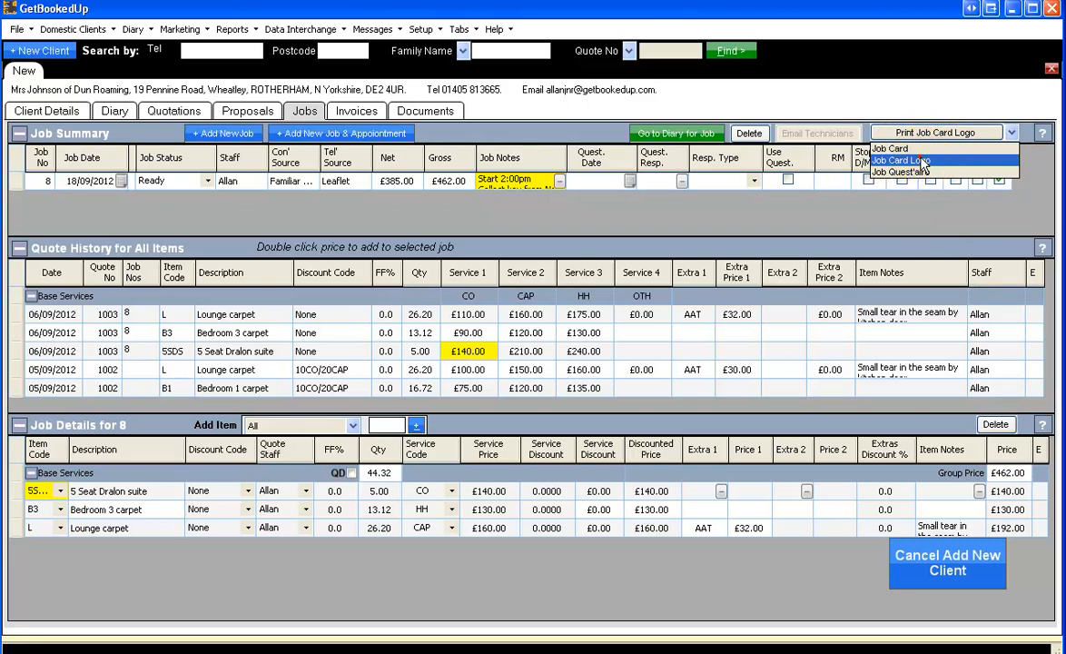
click(930, 161)
click(970, 134)
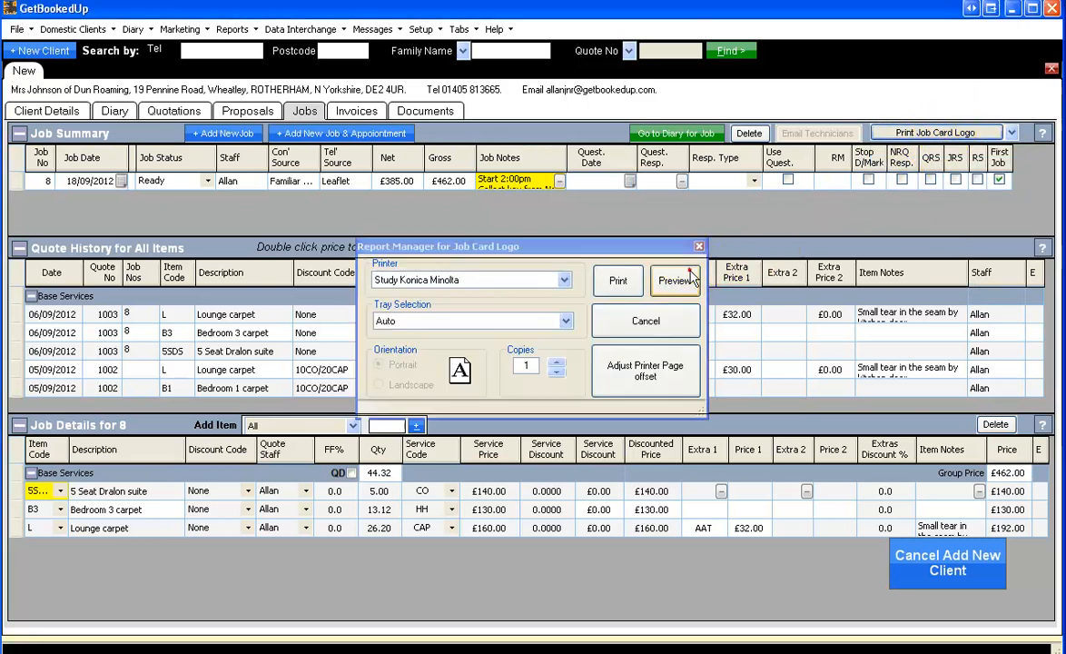
click(674, 281)
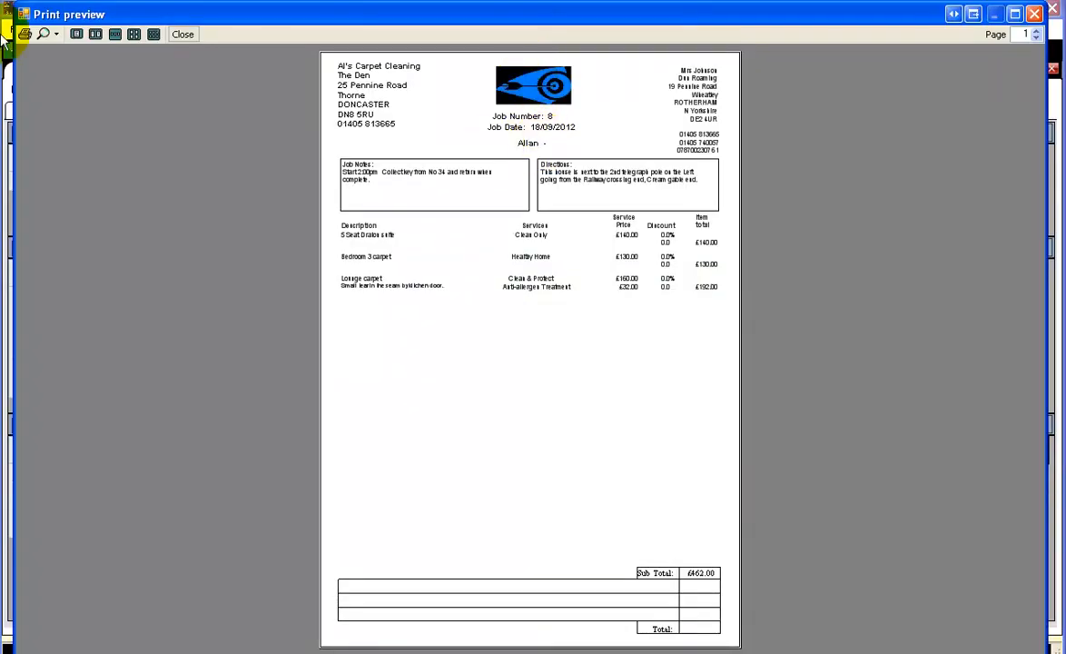
click(56, 33)
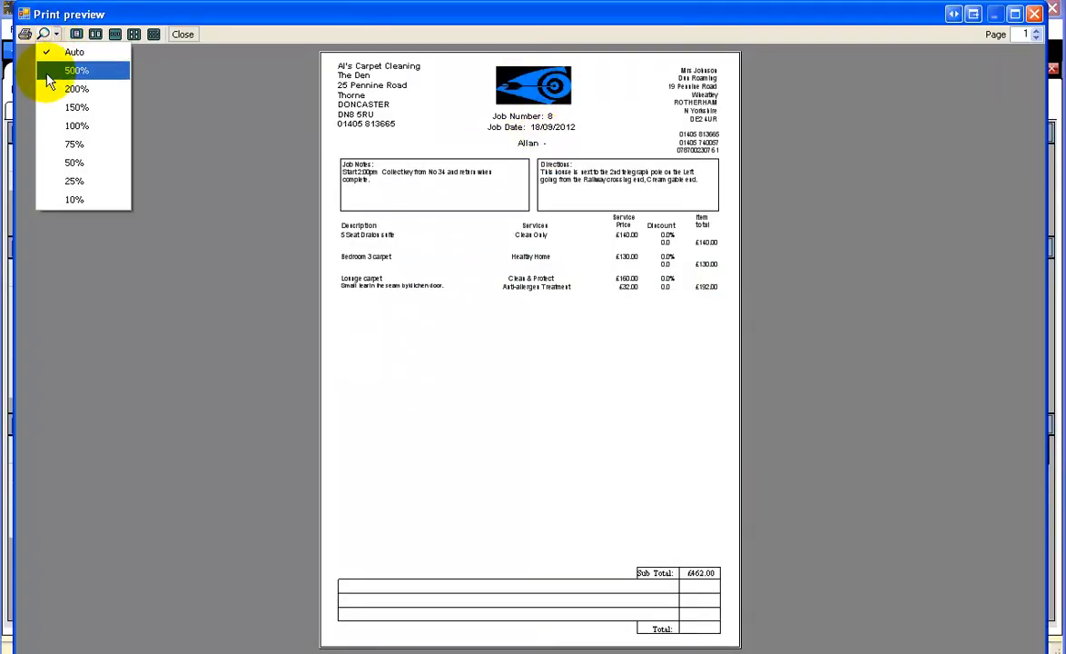
click(57, 106)
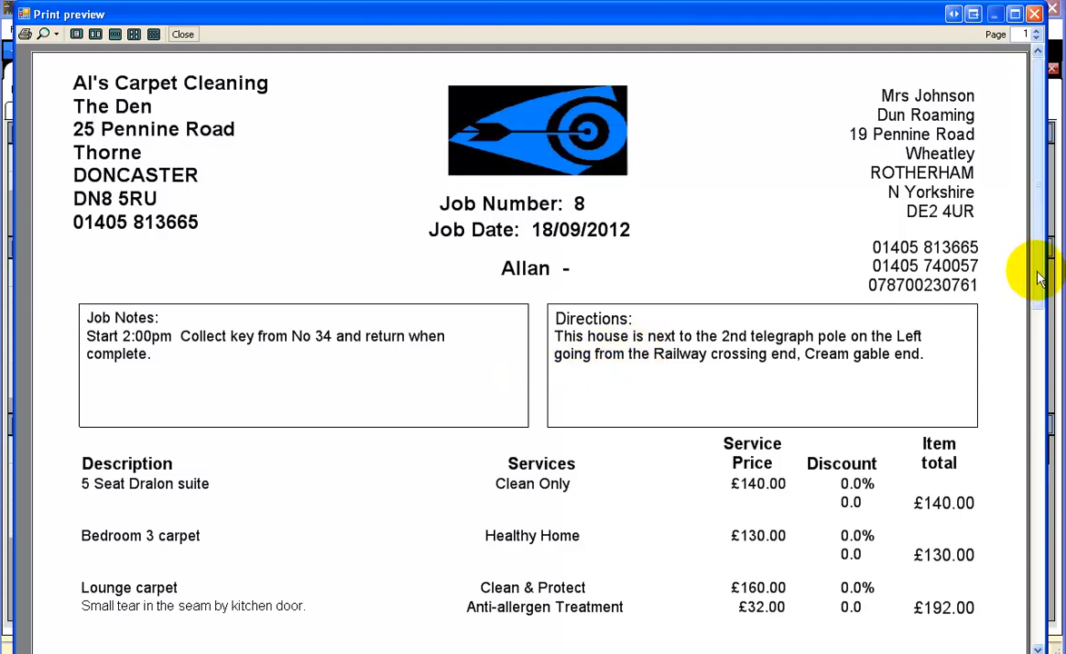
drag(1040, 274, 1040, 369)
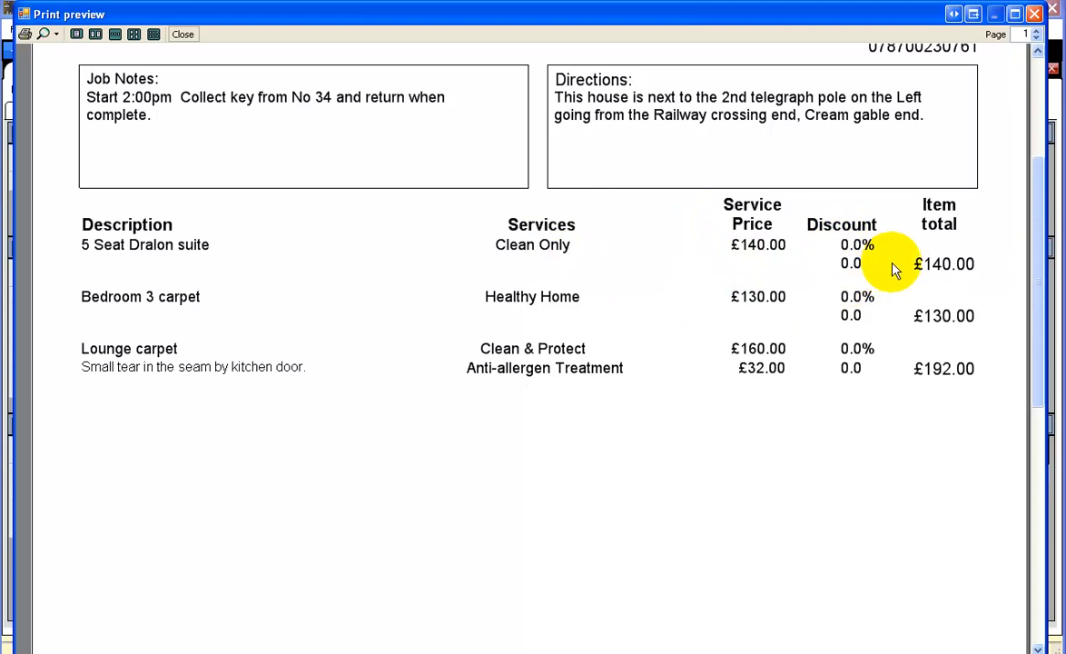
drag(1037, 222, 1030, 95)
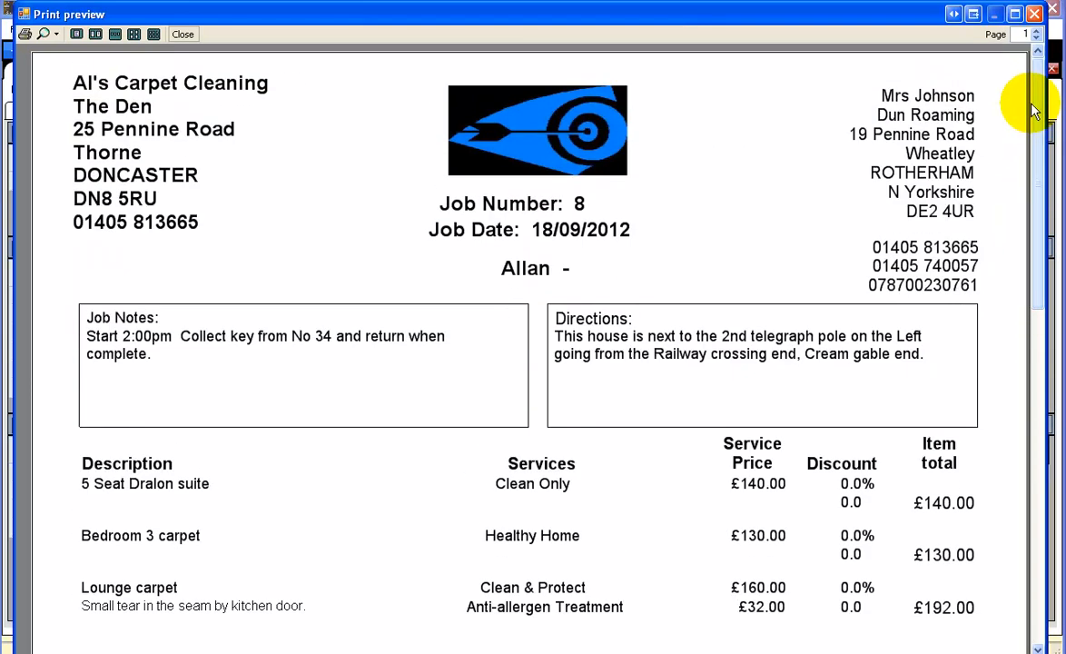
click(182, 36)
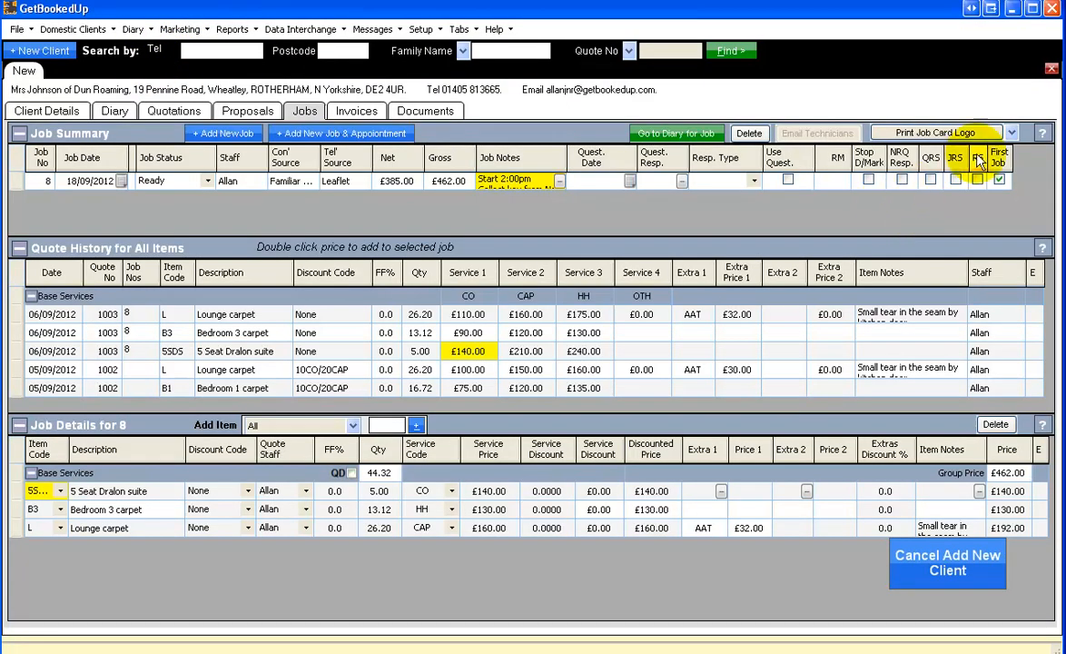
Set the job's print document to Job Quest'aire and select the job's RM field
click(1012, 133)
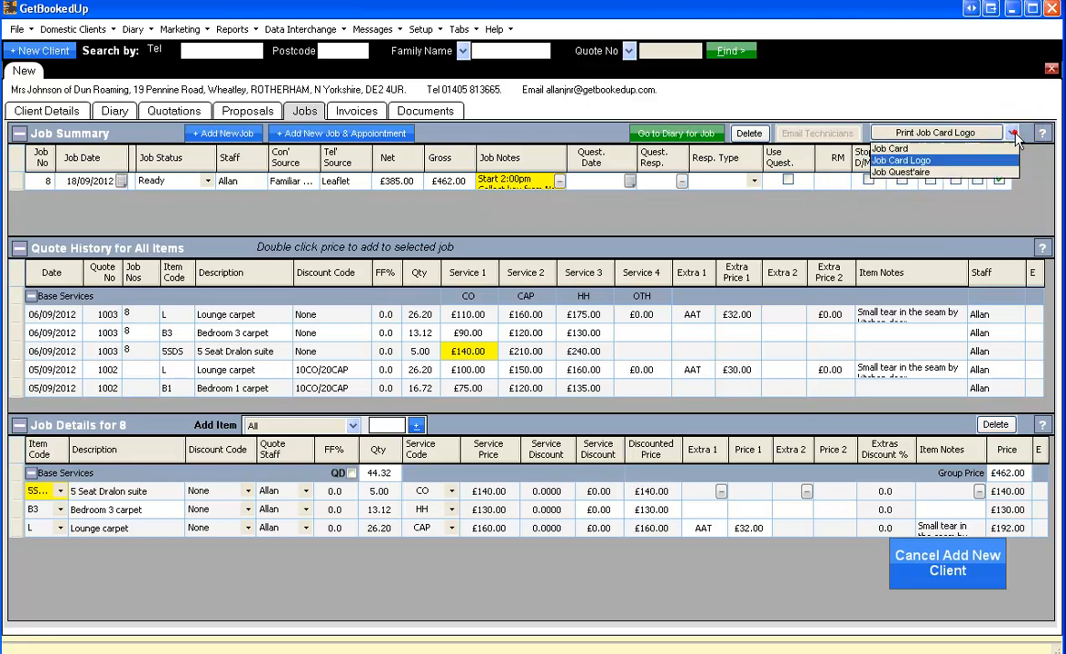
click(920, 173)
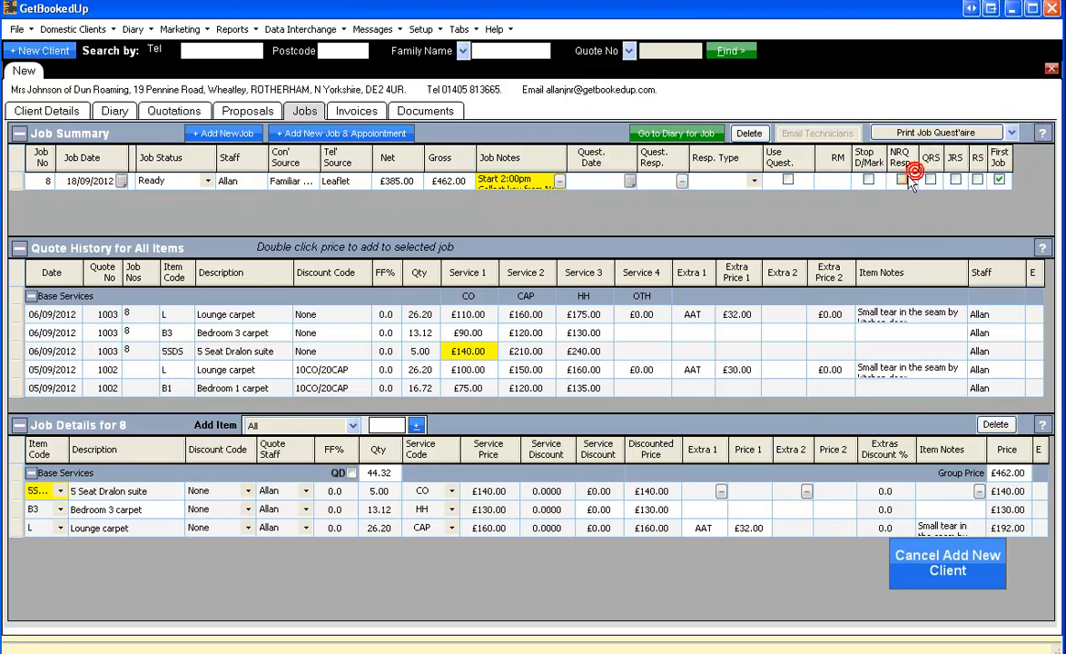
click(837, 183)
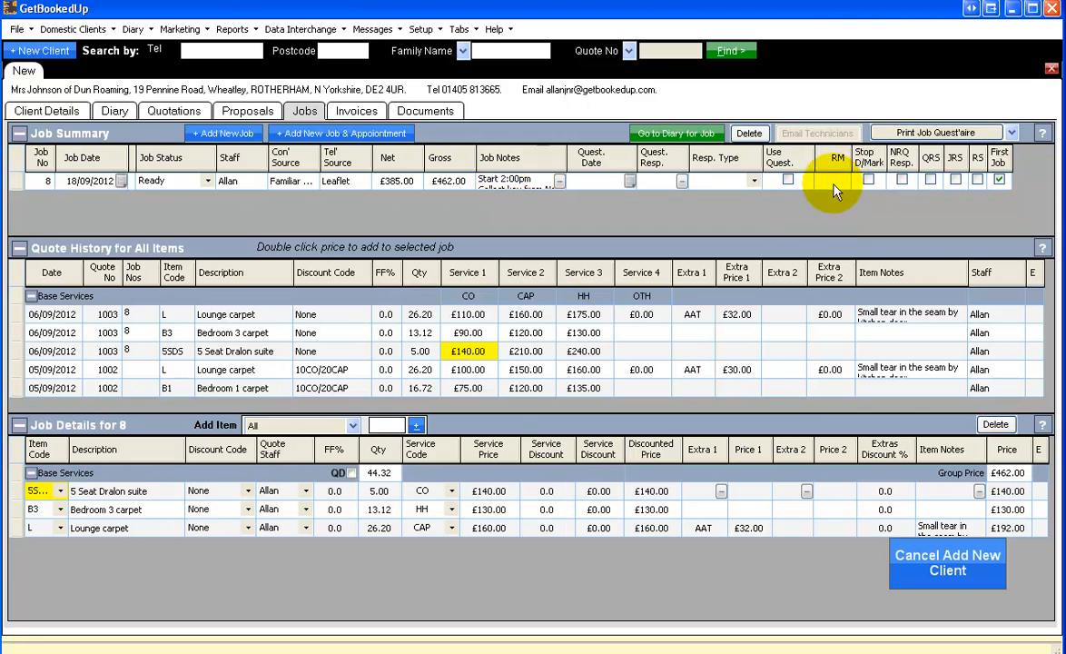